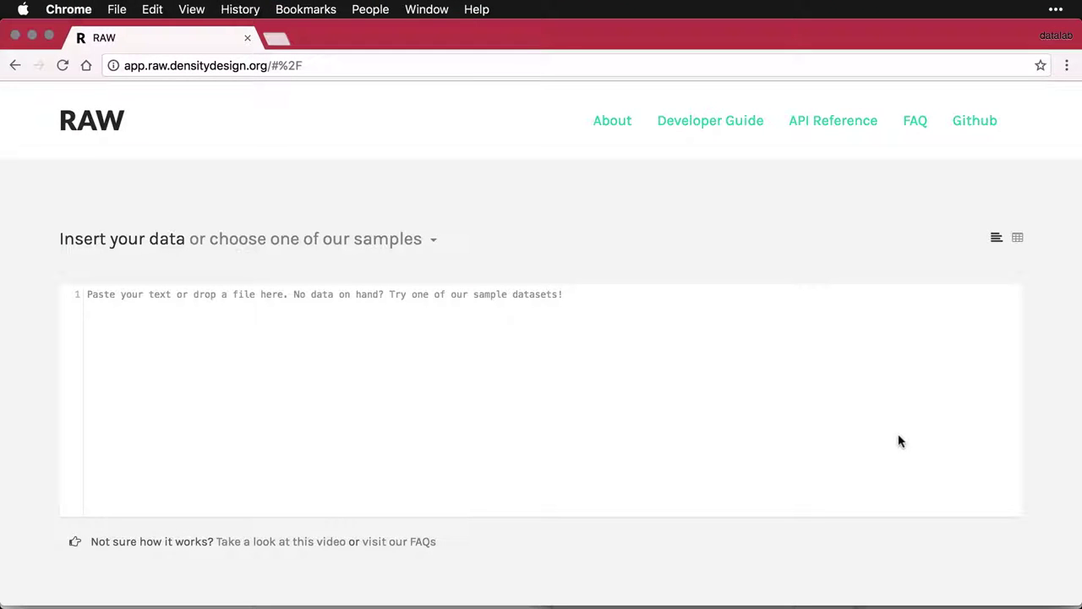
# Step: Check the list of sample datasets offered and dismiss it without choosing one
pyautogui.click(433, 243)
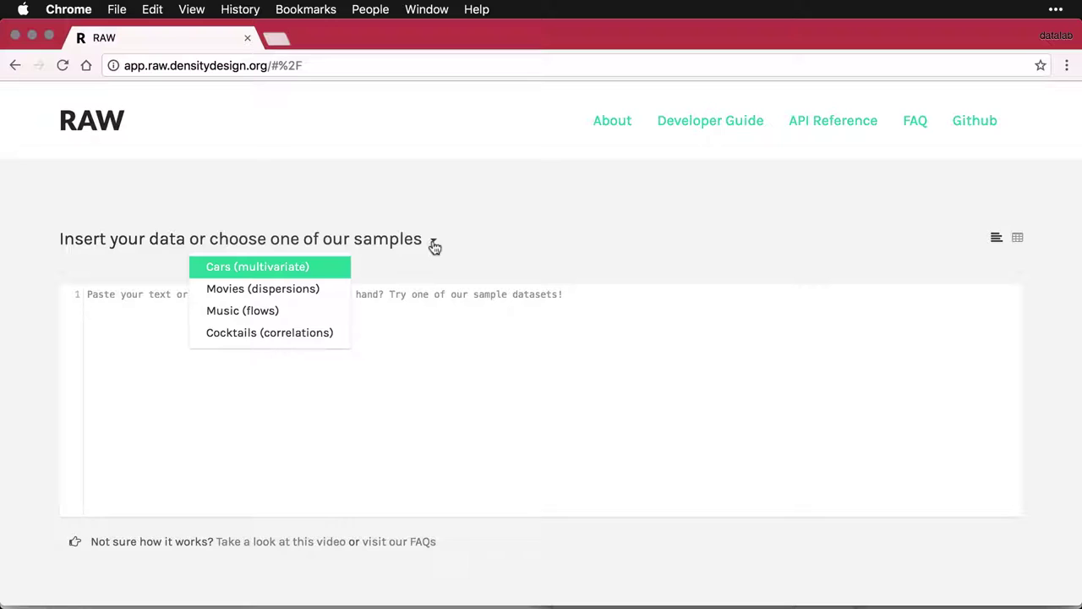
pyautogui.click(480, 263)
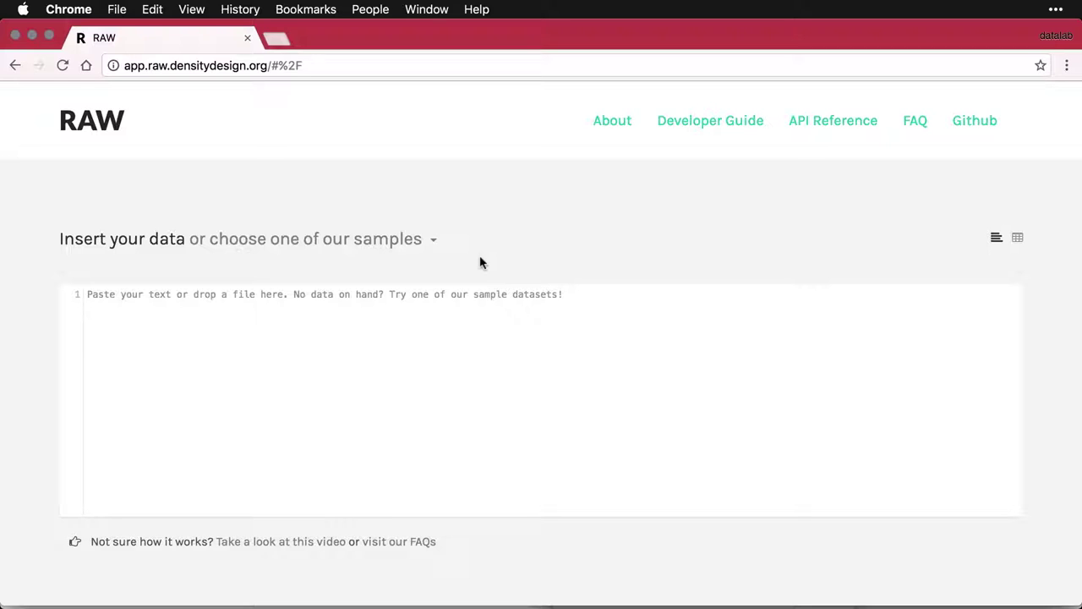
# Step: Switch to Finder, open the RAW01_Course_Files folder and preview the contents of mbb.csv
pyautogui.press('super+Tab')
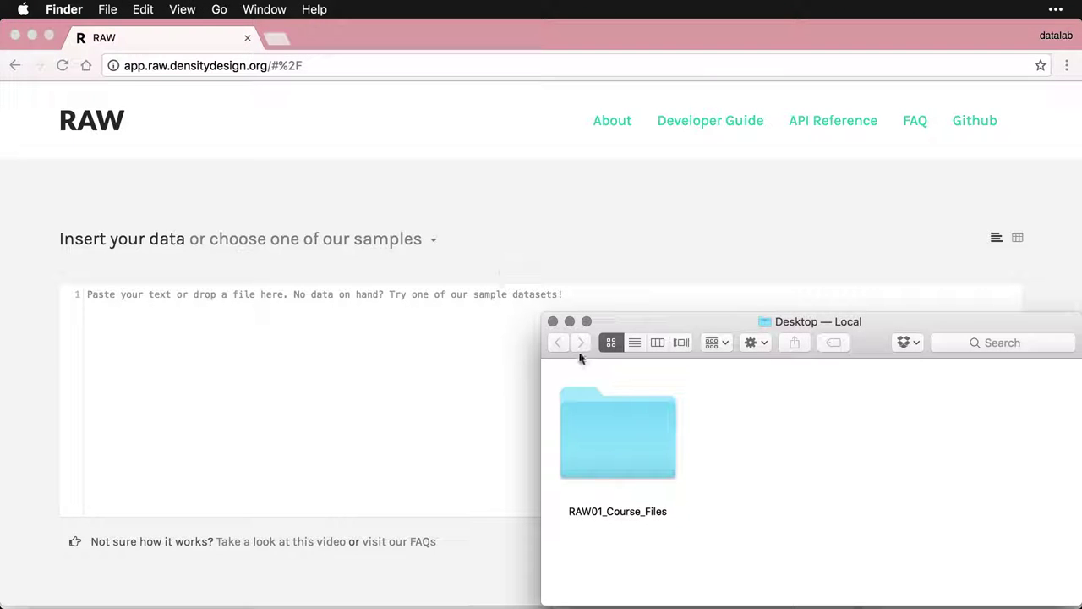
pyautogui.doubleClick(641, 435)
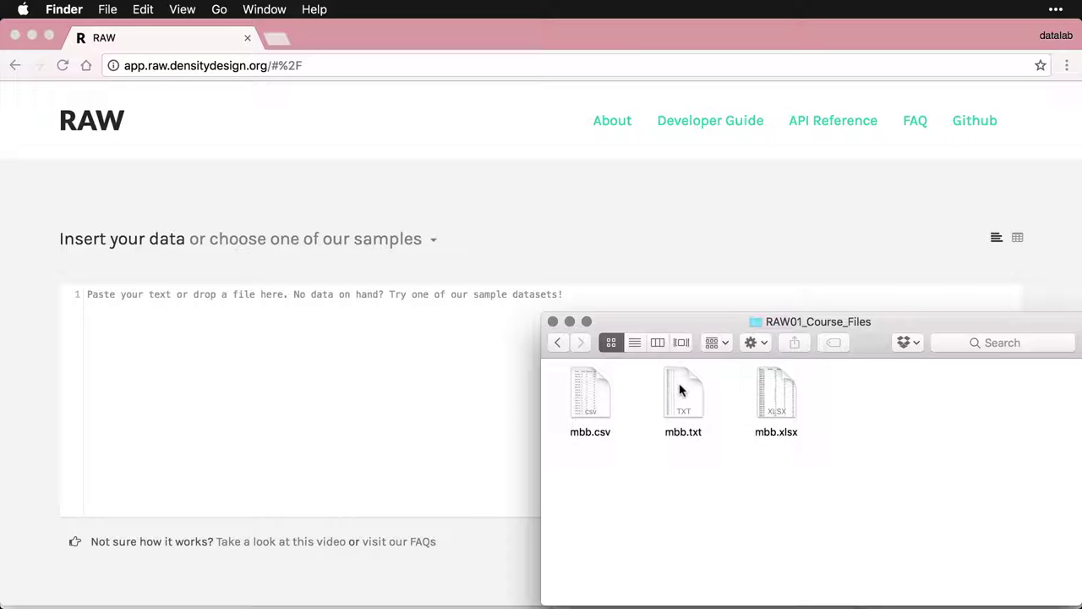
pyautogui.click(586, 391)
pyautogui.press('space')
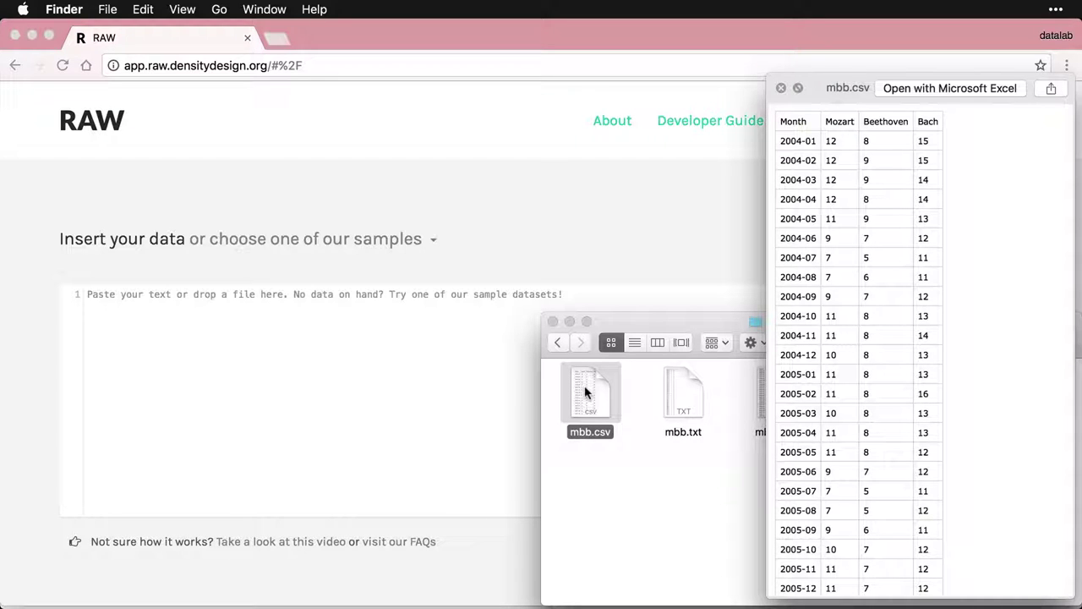
pyautogui.press('space')
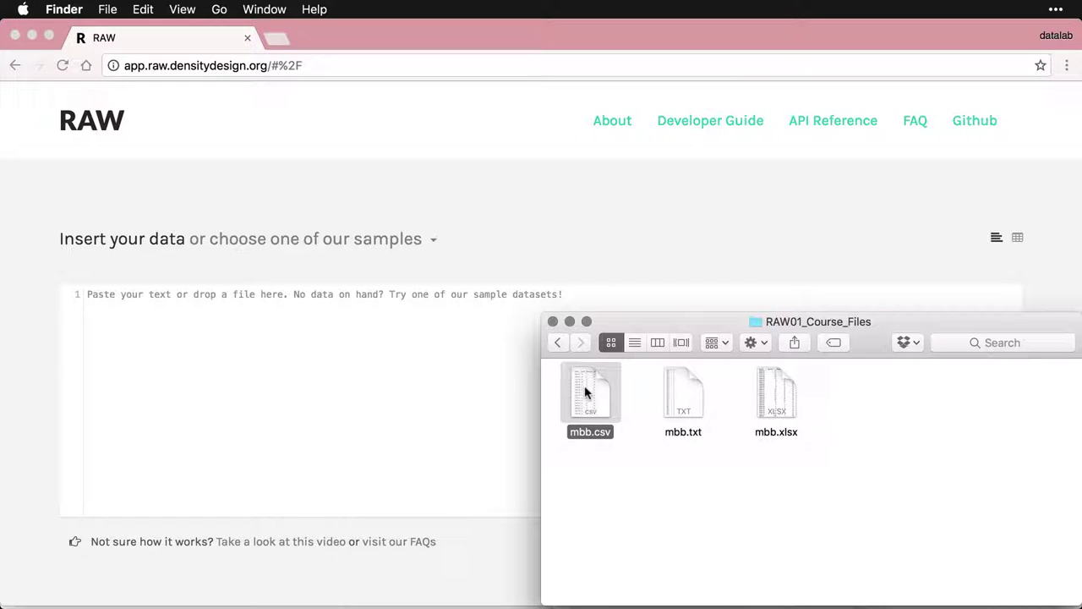
# Step: Preview mbb.txt, then load it into the data area of RAW in Chrome and deselect the inserted text
pyautogui.click(686, 392)
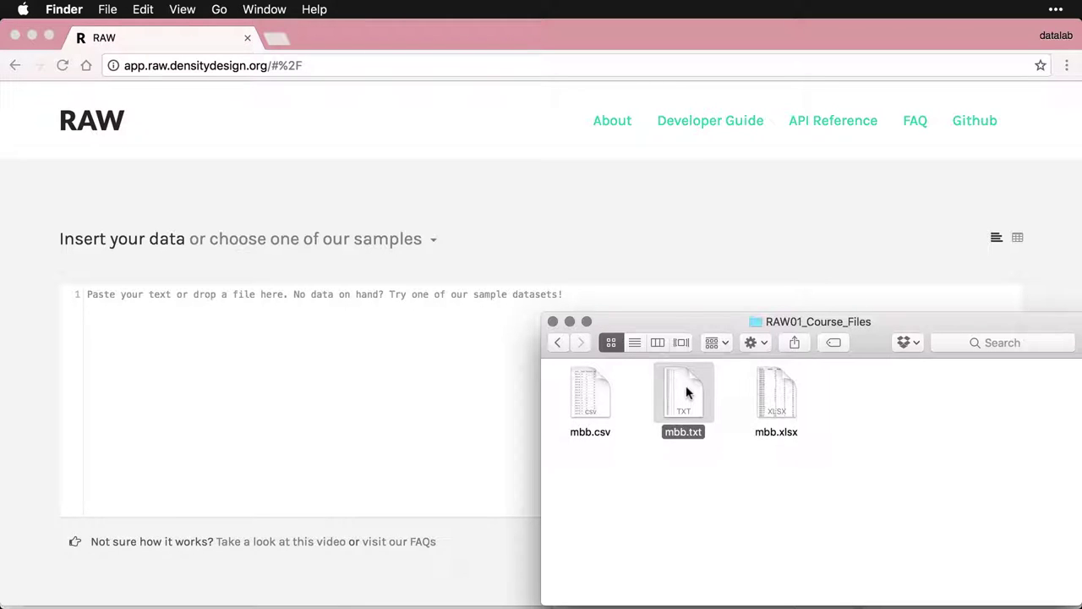
pyautogui.press('space')
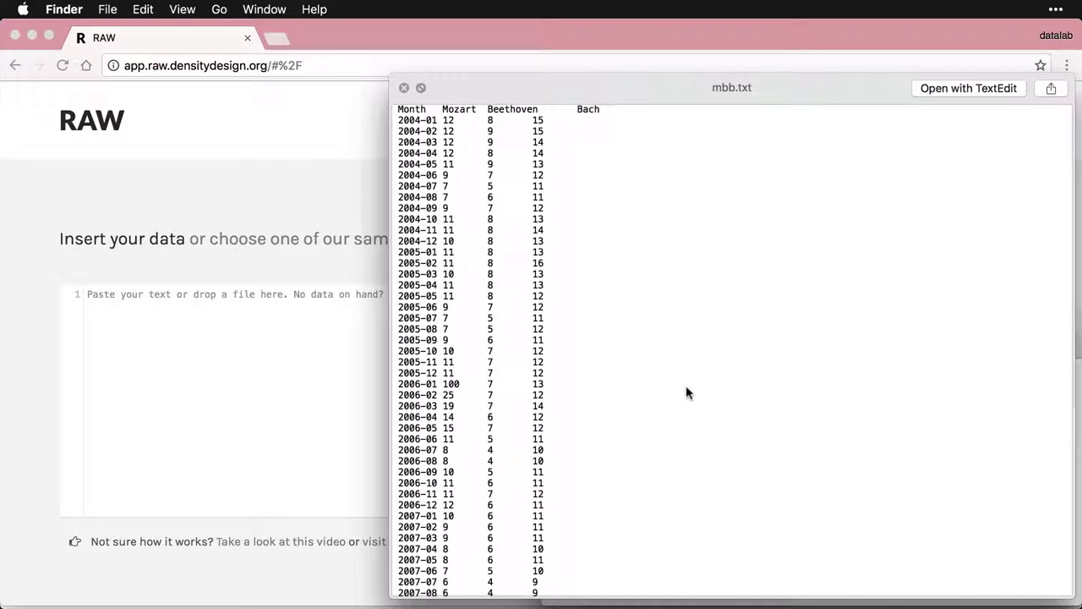
pyautogui.press('space')
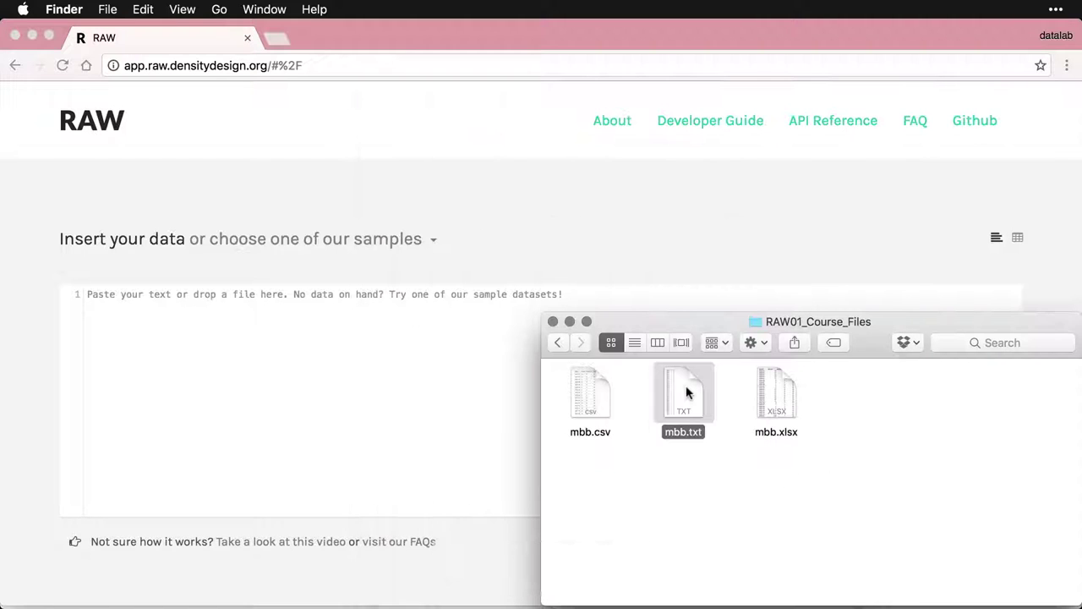
pyautogui.moveTo(685, 392); pyautogui.dragTo(366, 360)
pyautogui.click(469, 266)
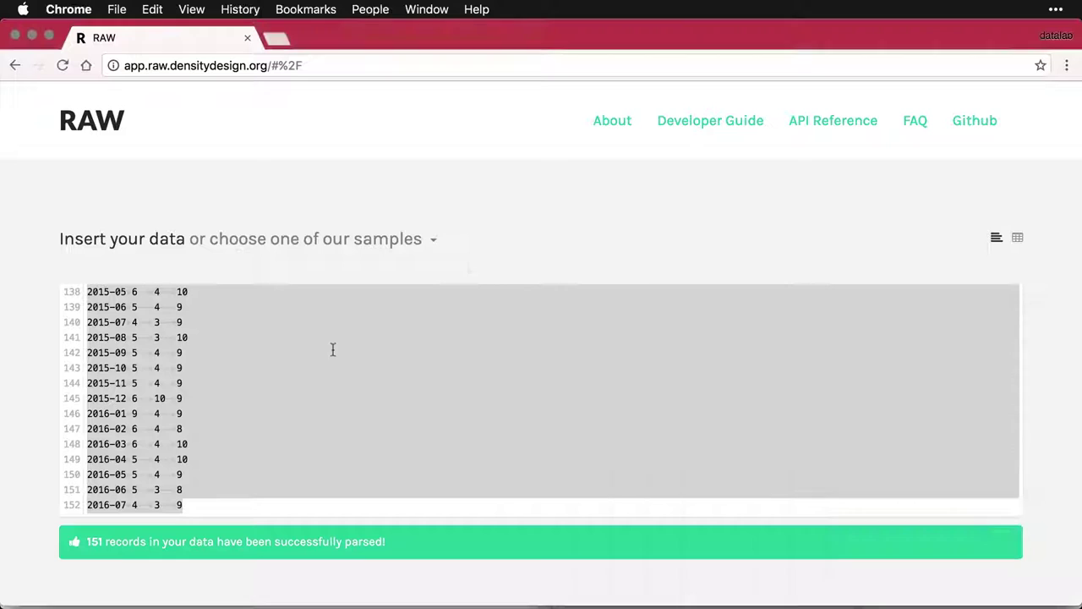
pyautogui.click(201, 324)
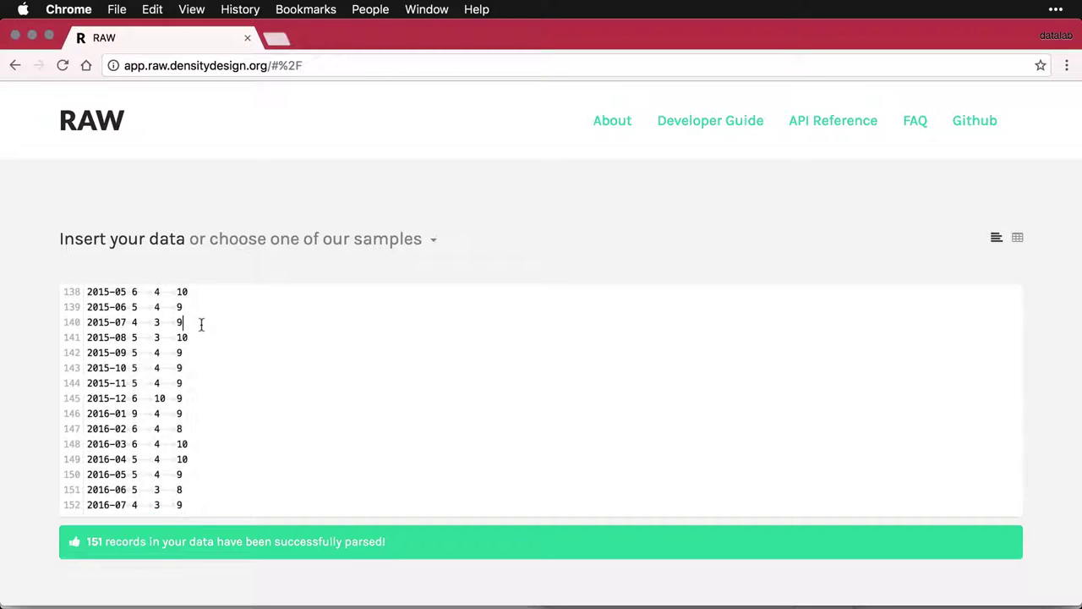
# Step: Review the loaded data from its header row, show it as a table and return to the text view
pyautogui.scroll(15, 202, 325)
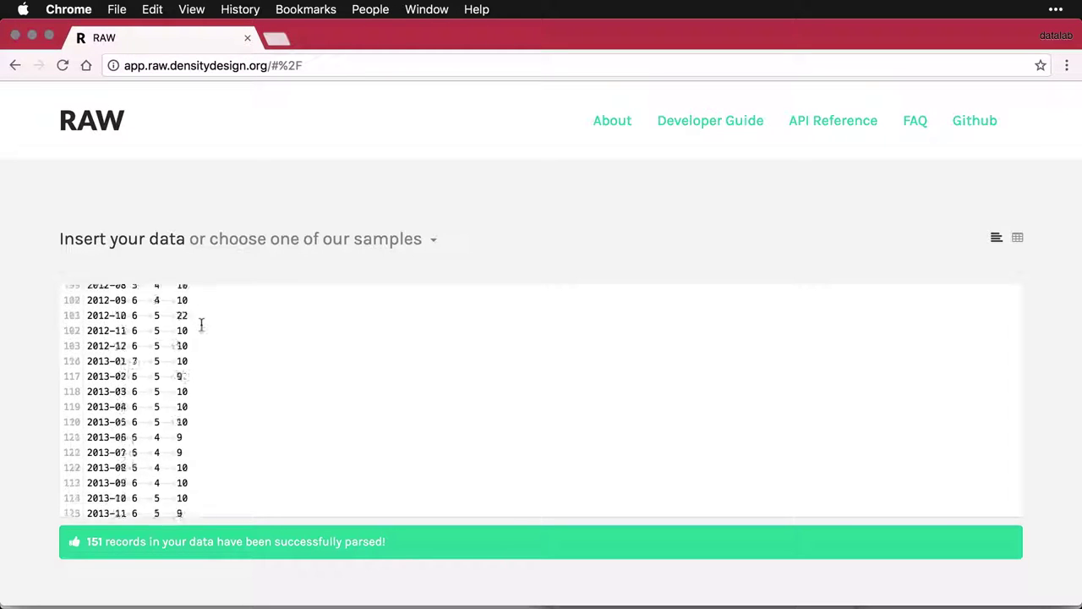
pyautogui.scroll(15, 201, 325)
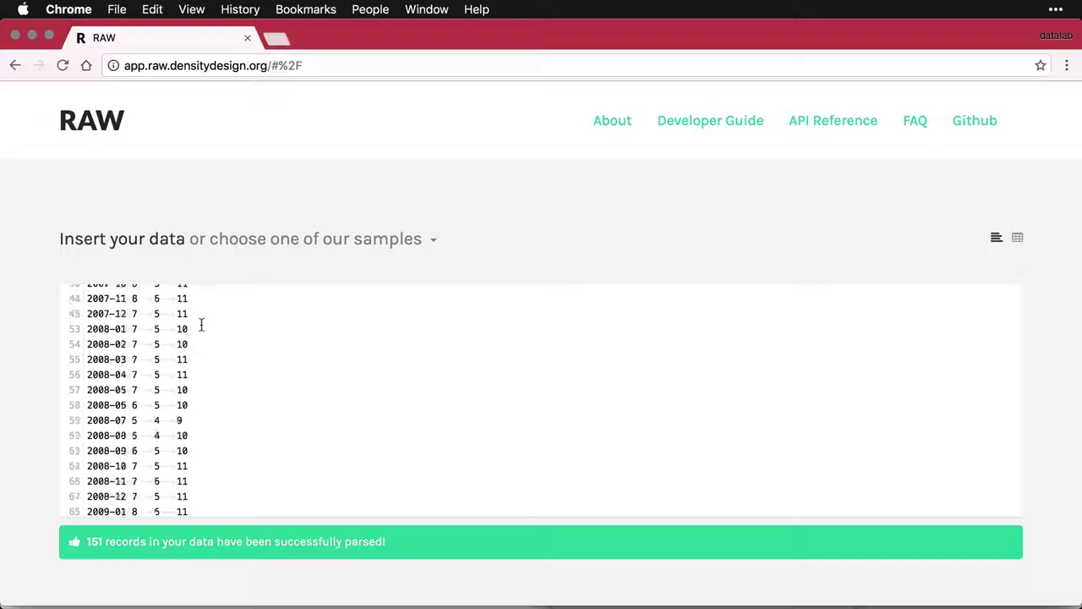
pyautogui.scroll(15, 202, 324)
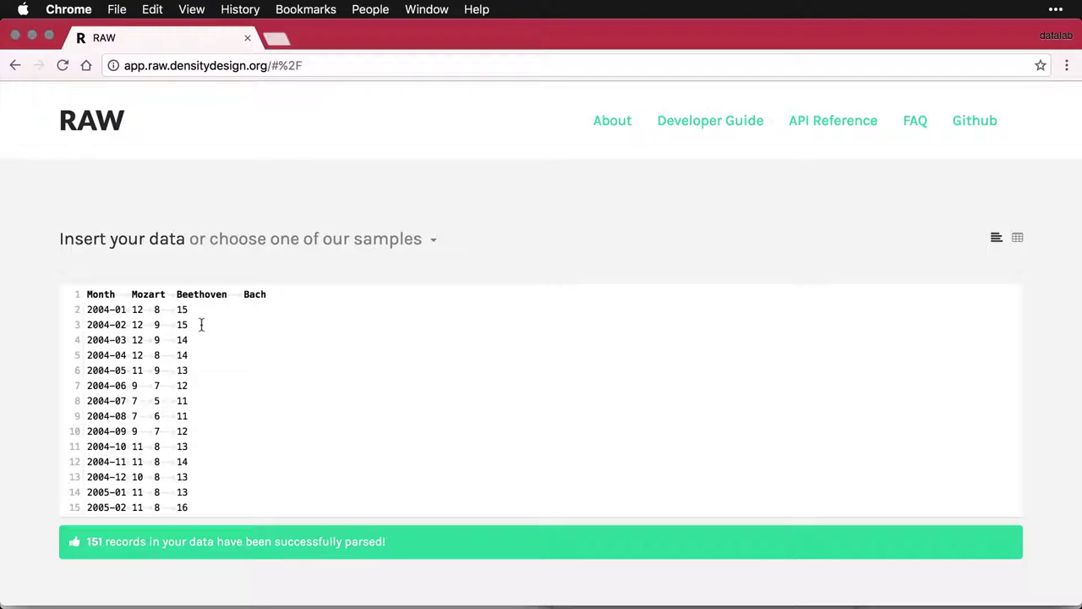
pyautogui.click(1019, 241)
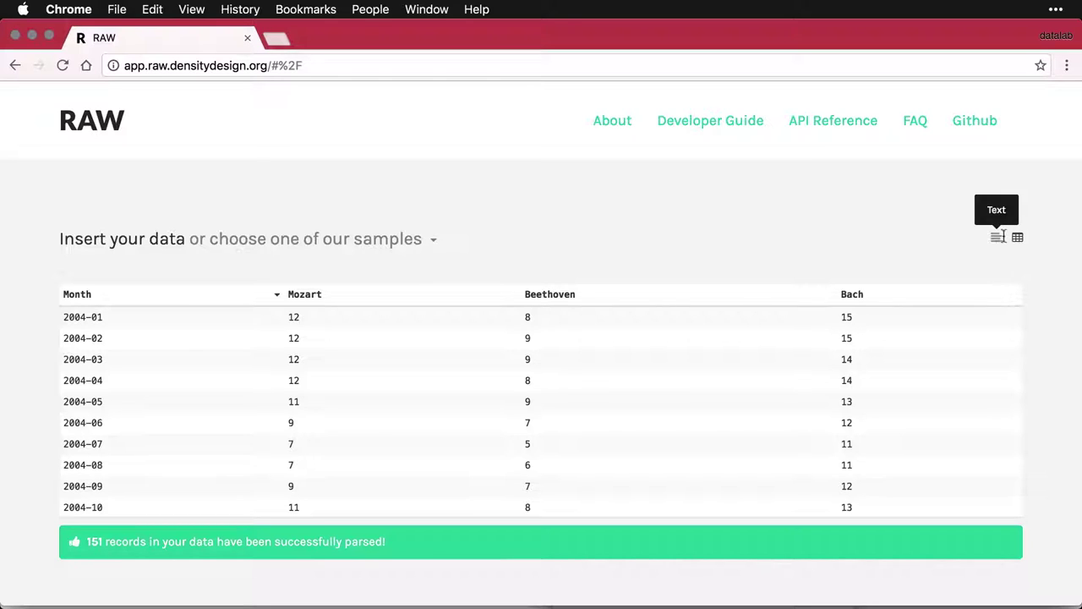
pyautogui.click(998, 240)
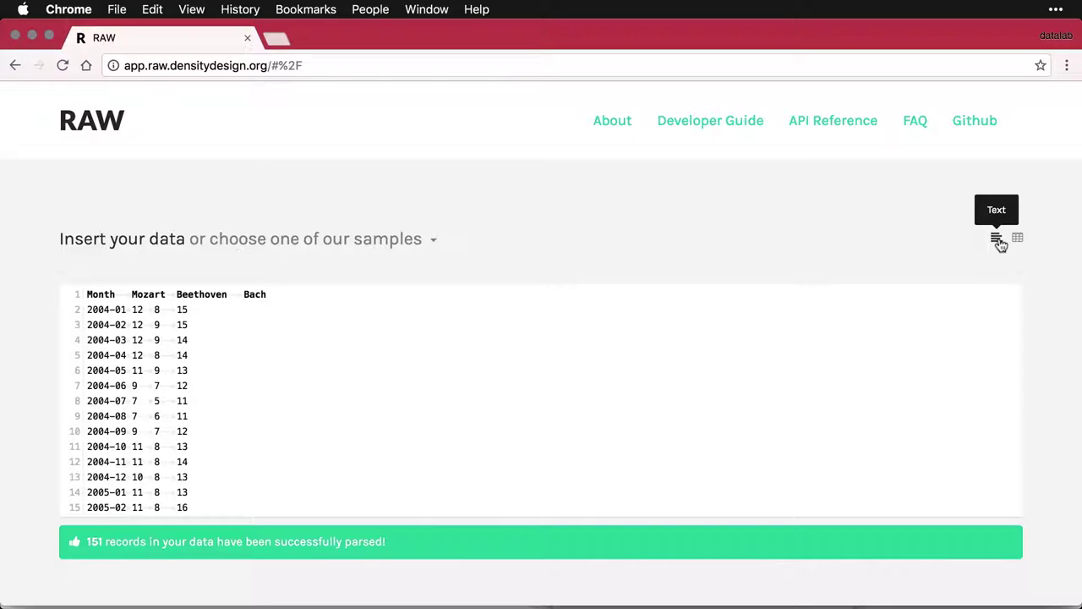
# Step: Delete all the mbb.txt data from the data area
pyautogui.click(708, 381)
pyautogui.click(471, 351)
pyautogui.press('super+a')
pyautogui.press('BackSpace')
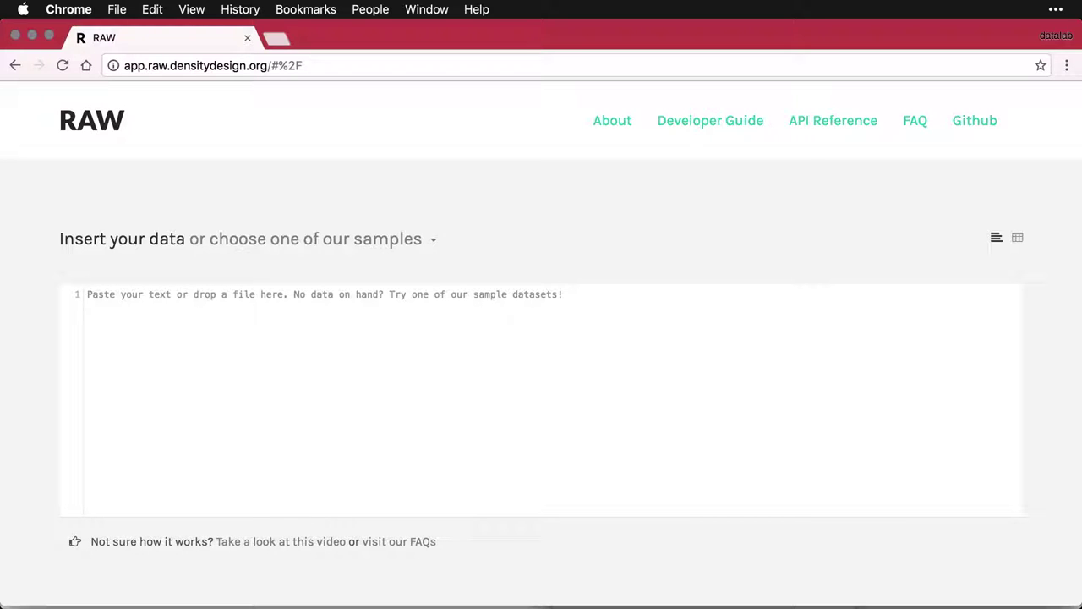
# Step: Switch to Finder, preview mbb.csv, load it into RAW's data area and deselect the text at its header row
pyautogui.press('super+Tab')
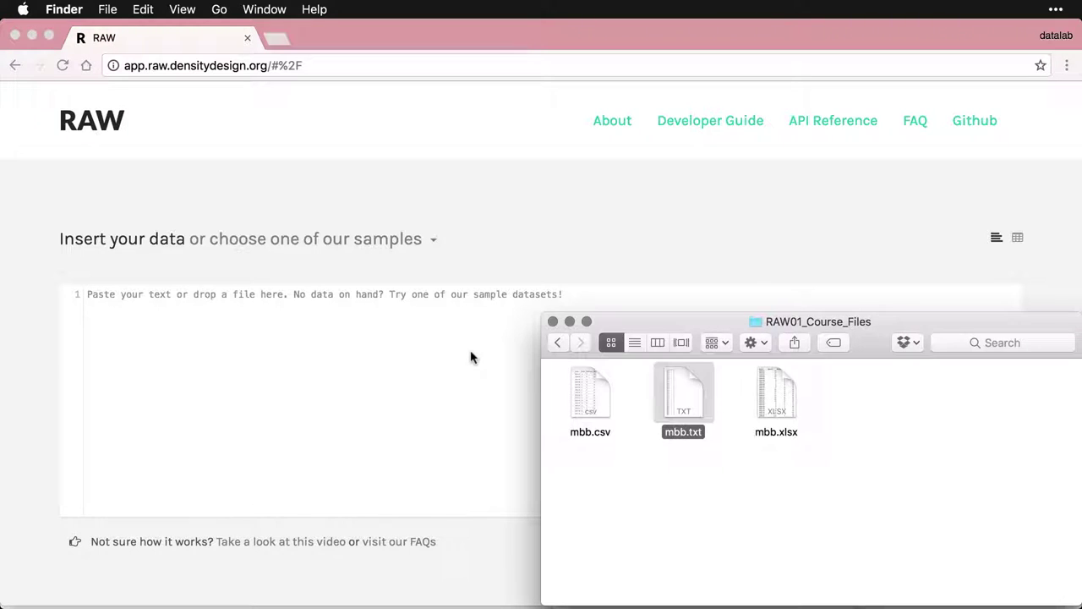
pyautogui.click(605, 394)
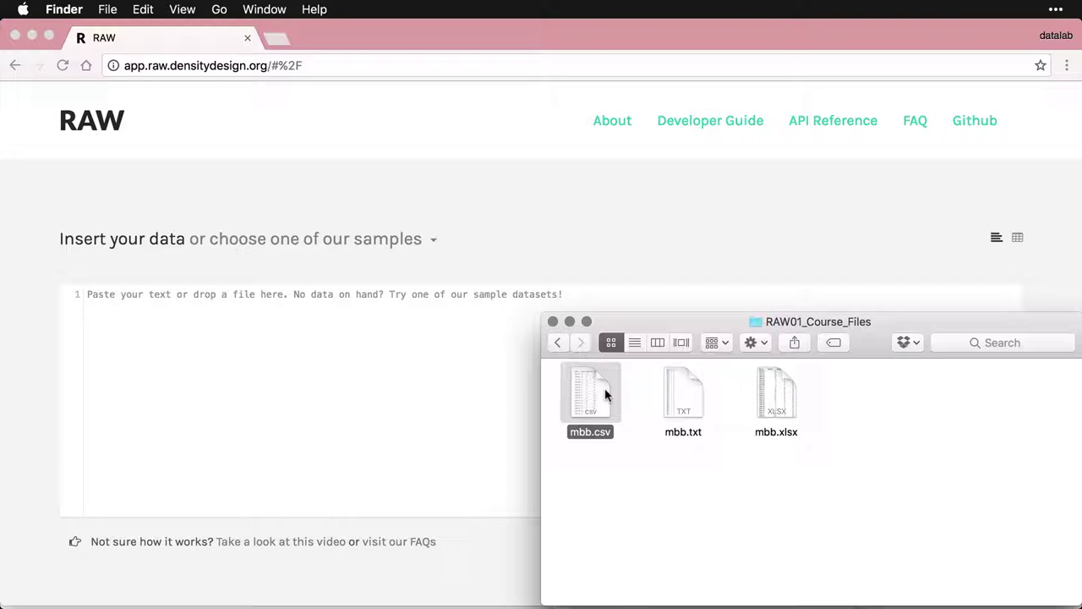
pyautogui.press('space')
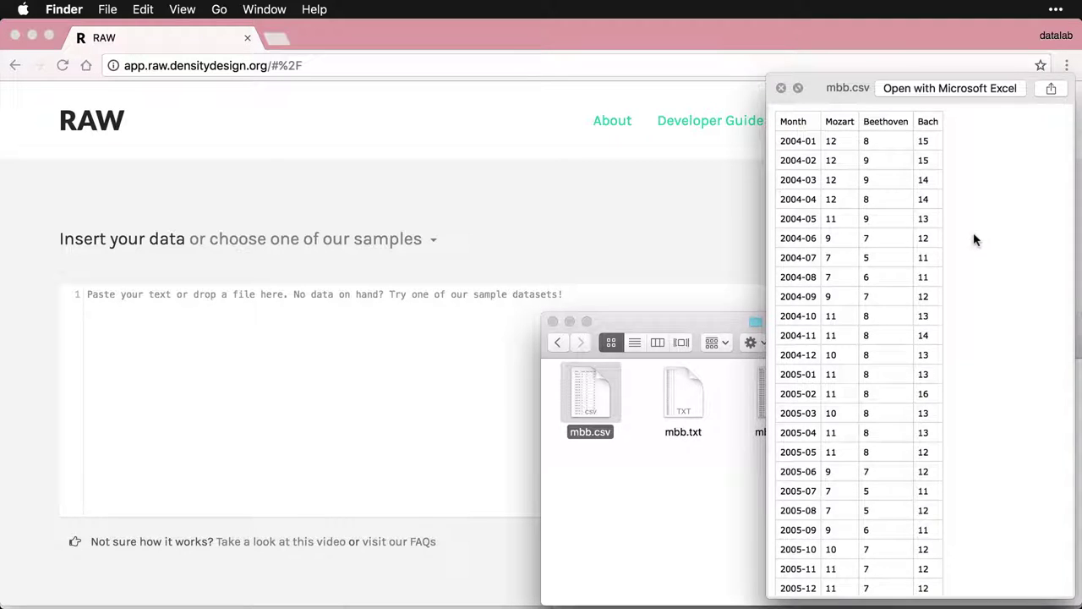
pyautogui.press('space')
pyautogui.moveTo(597, 387); pyautogui.dragTo(409, 368)
pyautogui.click(409, 368)
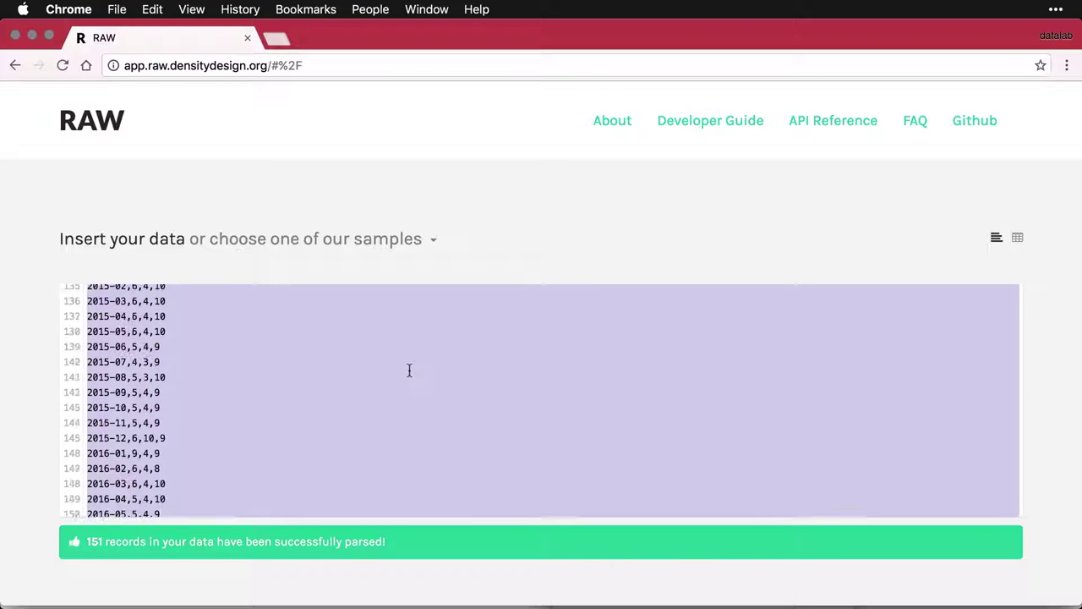
pyautogui.scroll(15, 409, 369)
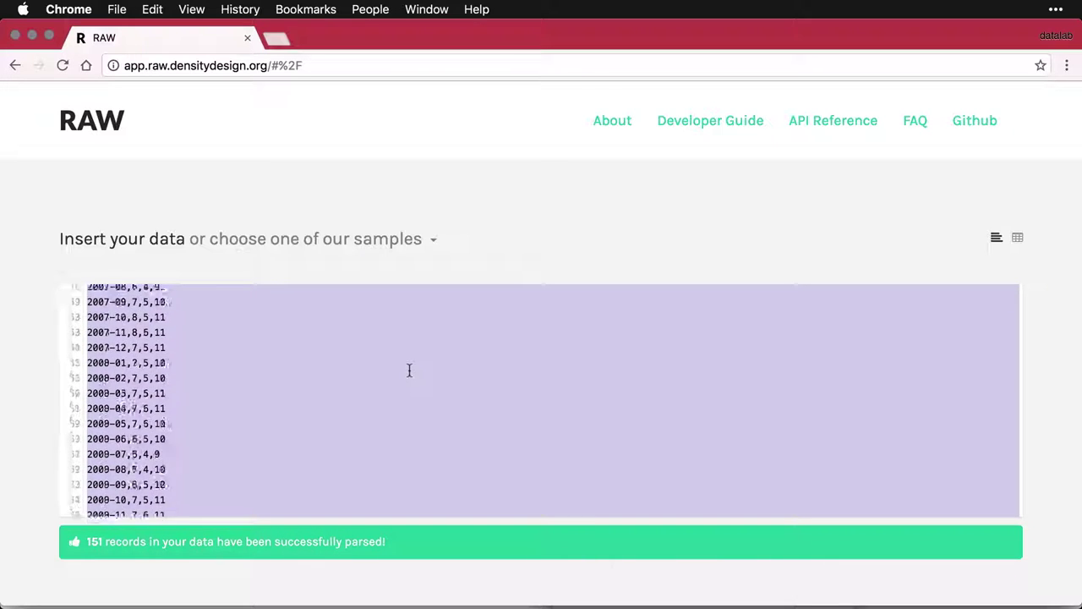
pyautogui.scroll(8, 409, 369)
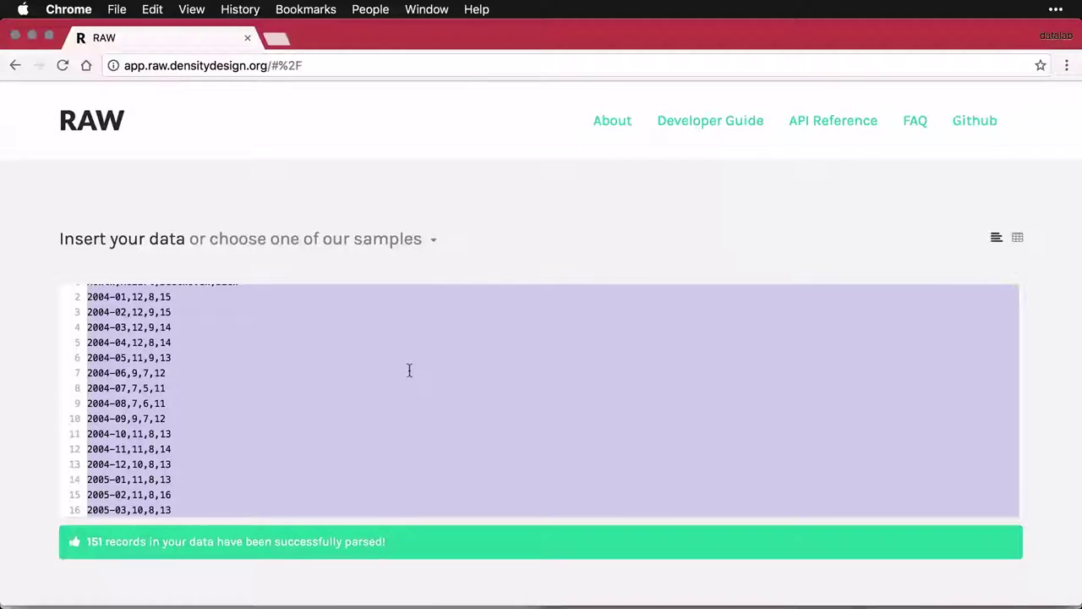
pyautogui.click(162, 302)
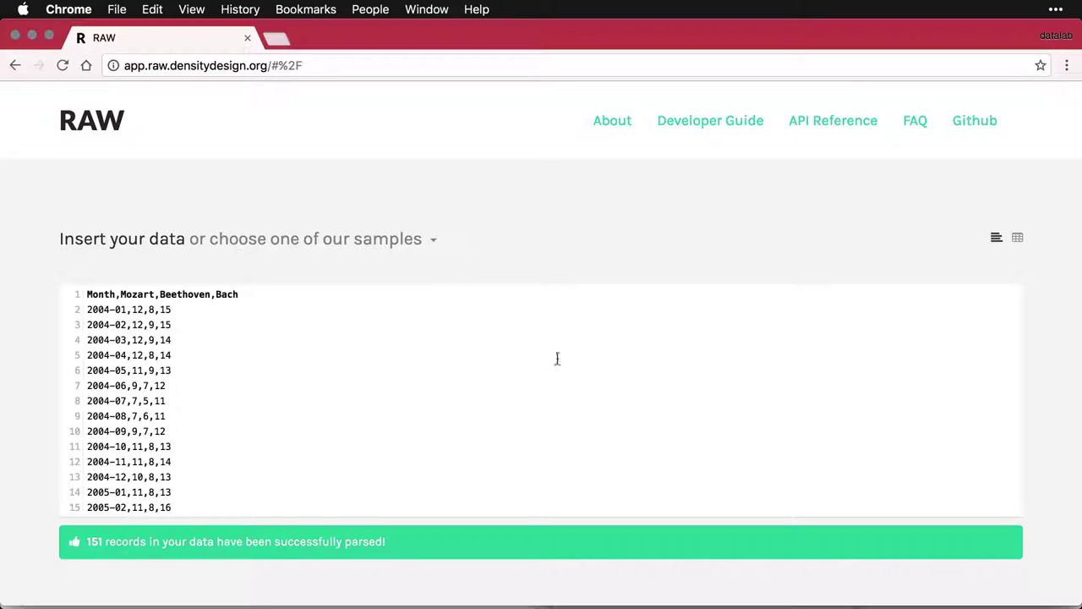
# Step: Show the data as a table and sort it by Beethoven, Bach and Mozart in turn, ending with Month ascending
pyautogui.click(1019, 241)
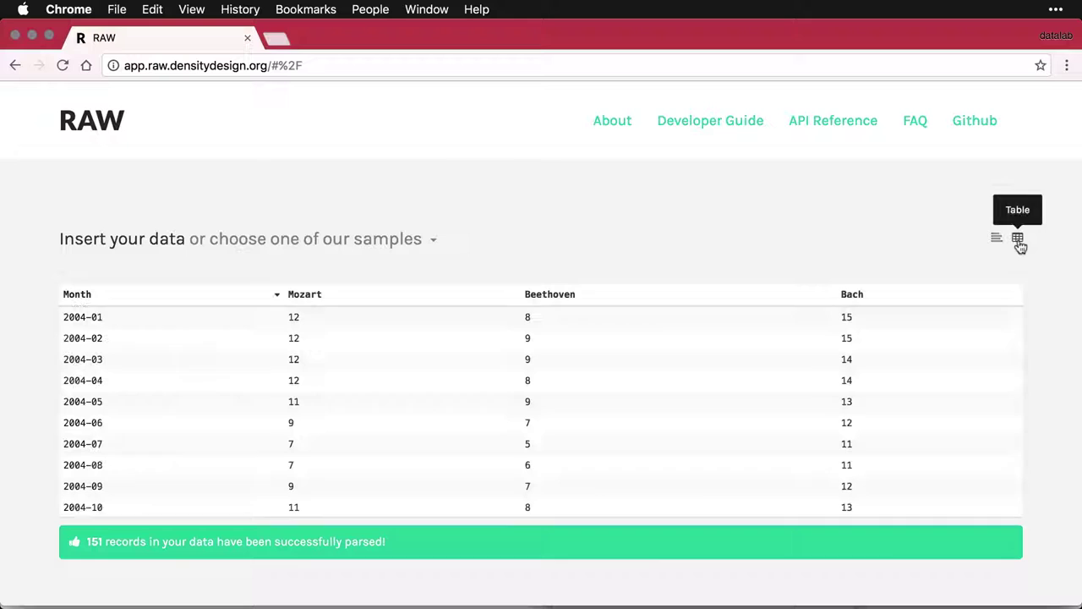
pyautogui.click(554, 304)
pyautogui.click(552, 304)
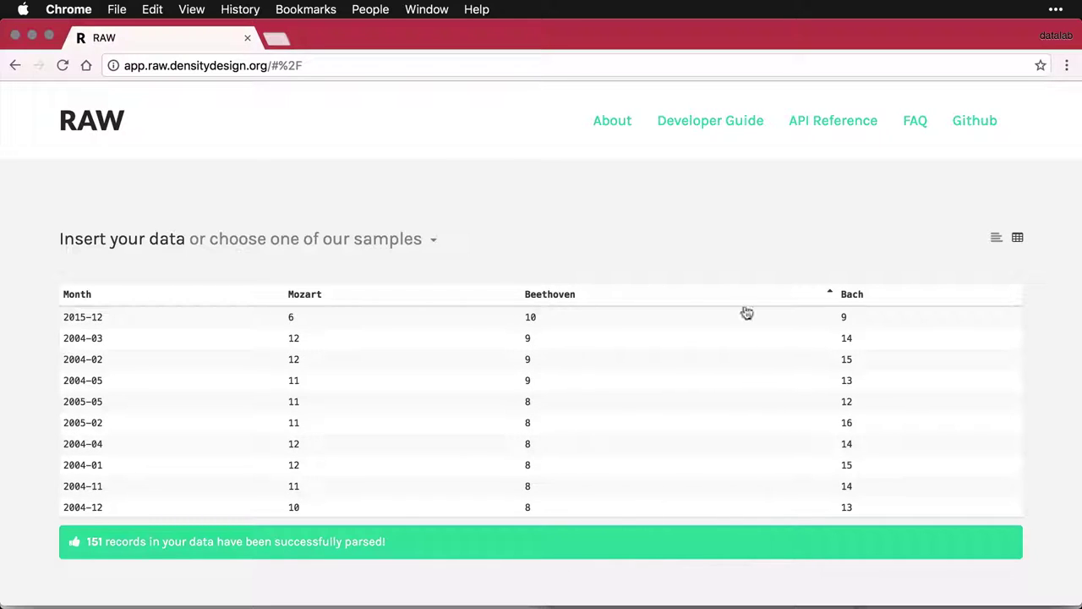
pyautogui.click(879, 304)
pyautogui.click(878, 304)
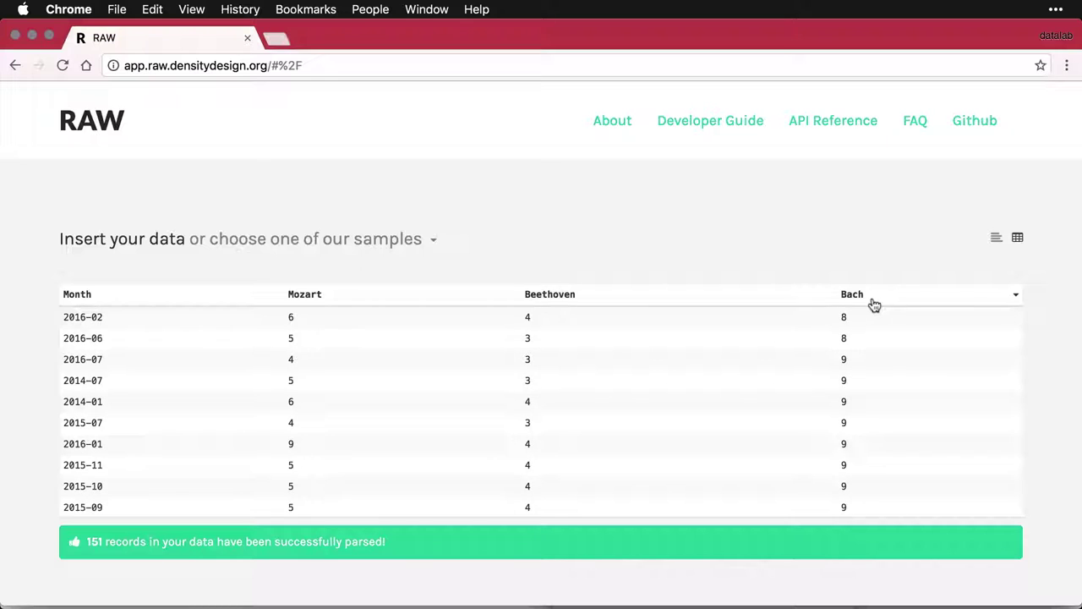
pyautogui.click(311, 301)
pyautogui.click(311, 301)
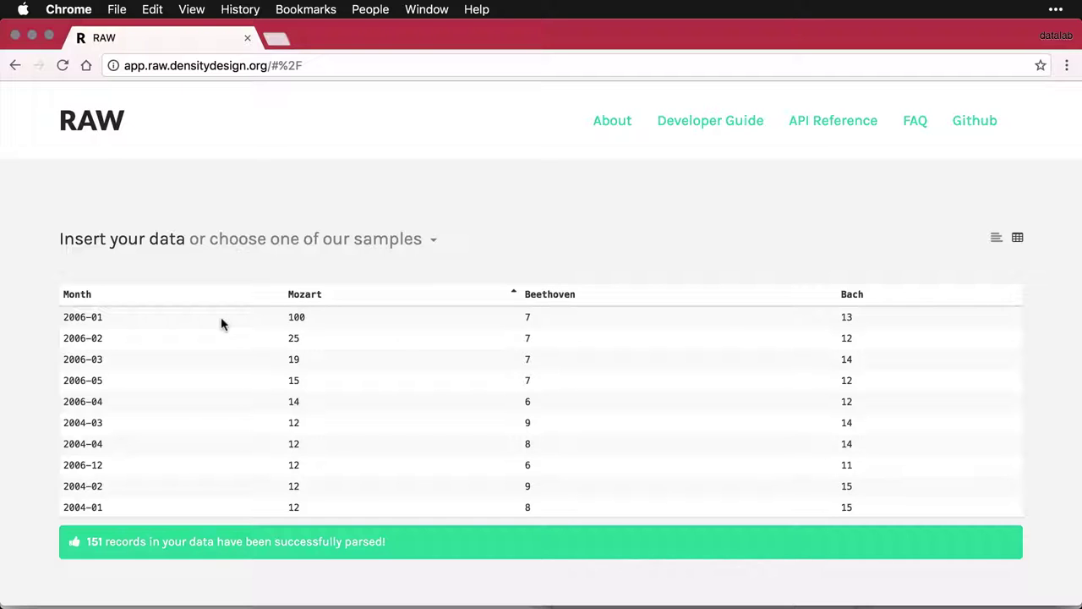
pyautogui.click(117, 297)
pyautogui.click(118, 298)
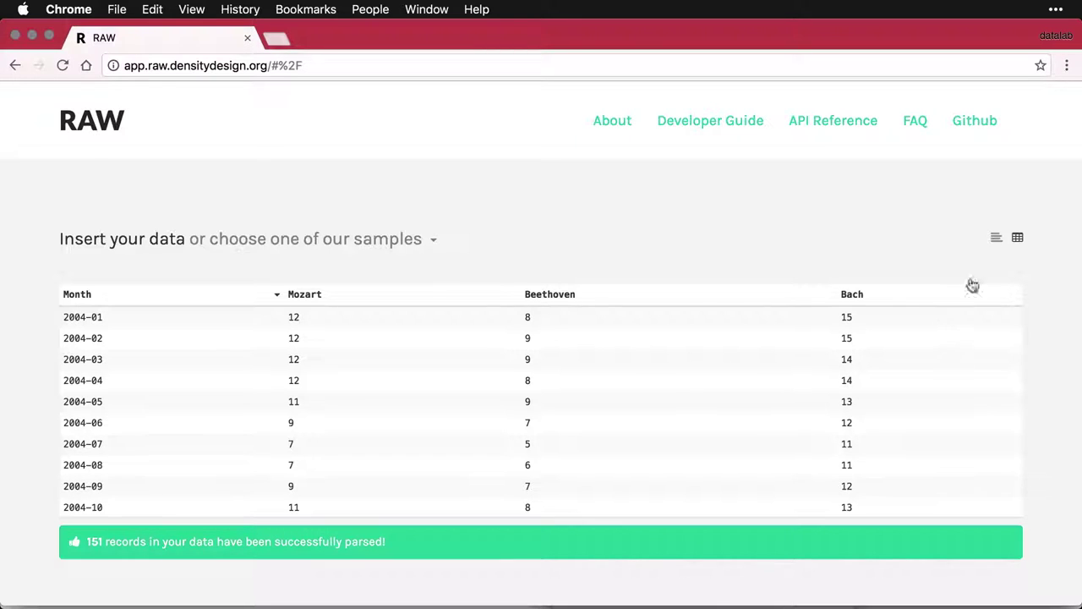
# Step: Return to the text view and delete all the mbb.csv data from the data area
pyautogui.click(996, 241)
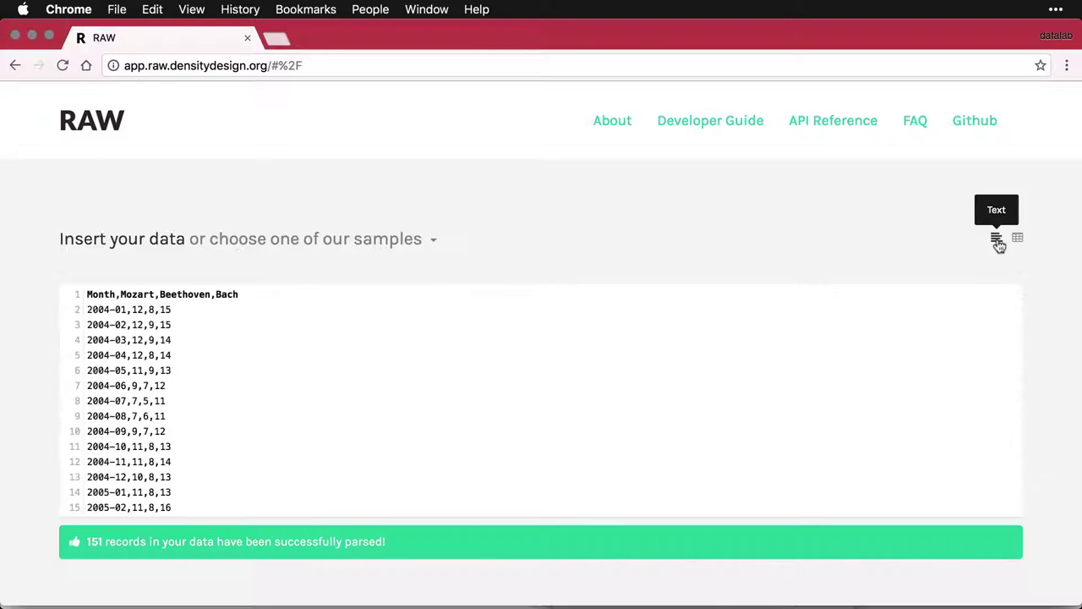
pyautogui.click(828, 357)
pyautogui.press('super+a')
pyautogui.press('BackSpace')
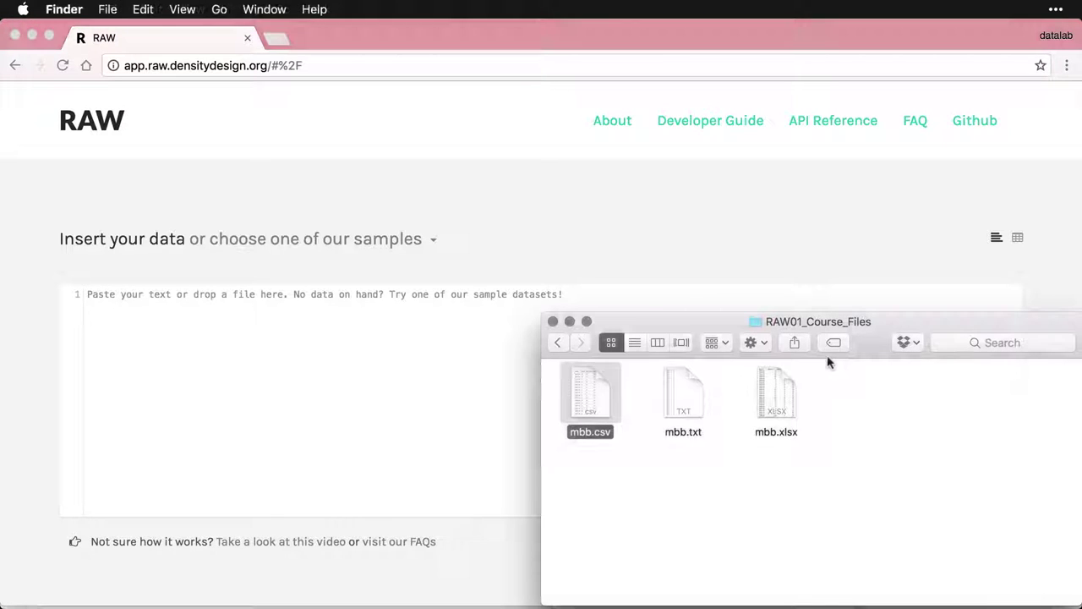
# Step: Preview the contents of mbb.xlsx in the course files folder and close the preview
pyautogui.click(782, 386)
pyautogui.press('space')
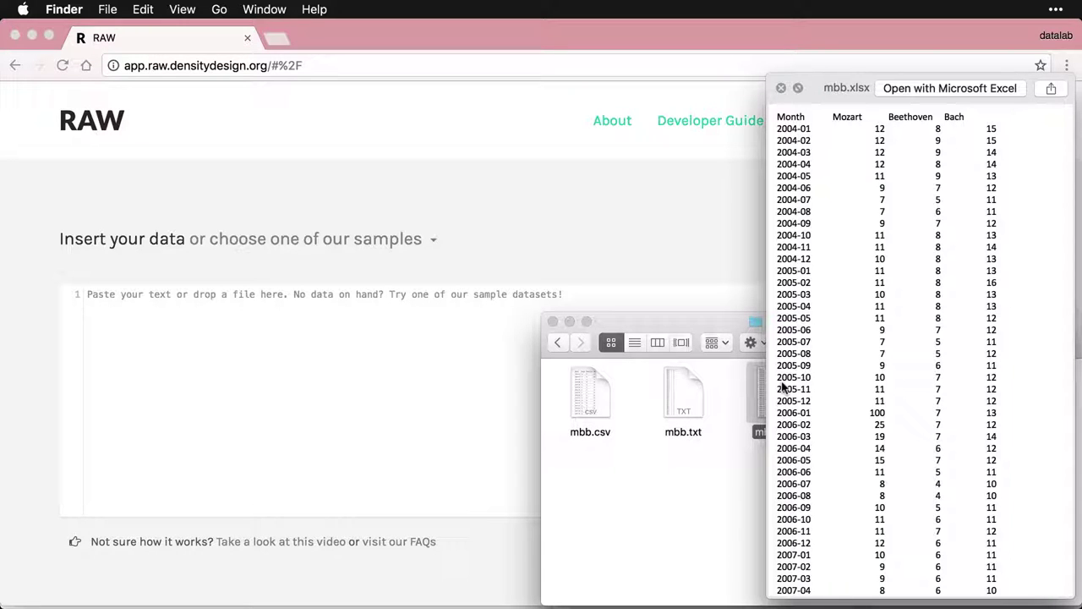
pyautogui.press('space')
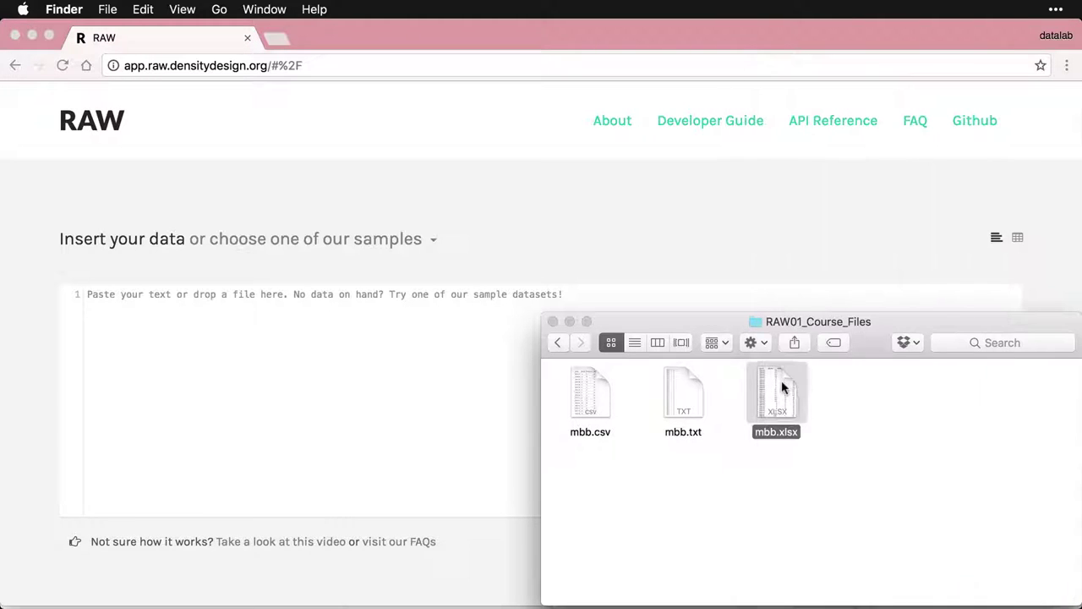